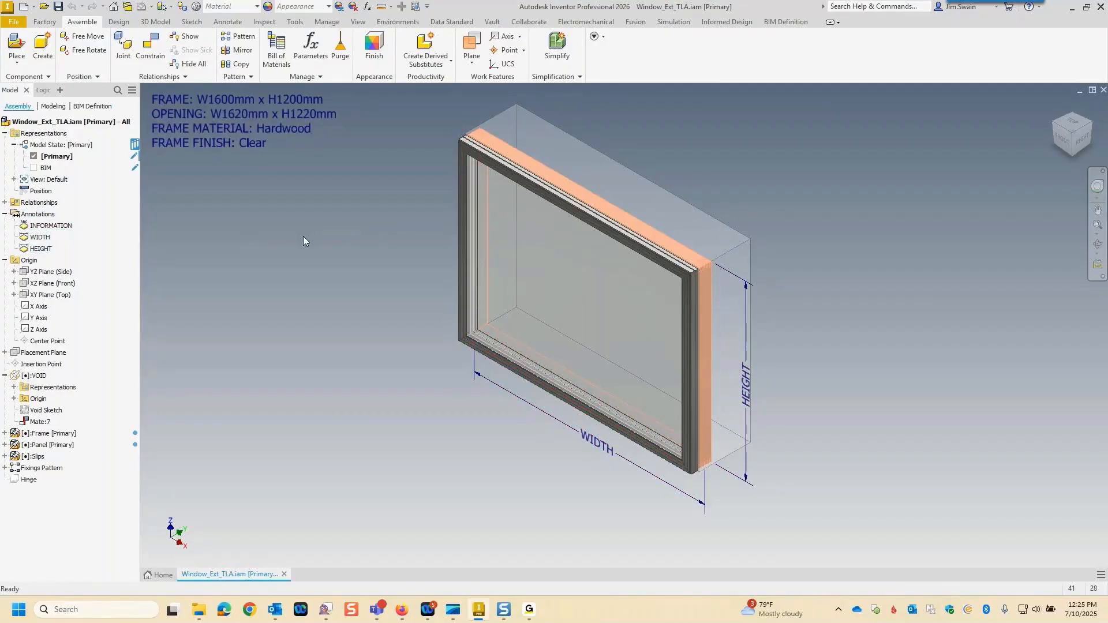
# Review the window assembly's user parameters, including their equations, driving rules and key settings.
pyautogui.keyDown('shift'); pyautogui.moveTo(302, 236); pyautogui.dragTo(297, 231, button='middle'); pyautogui.keyUp('shift')
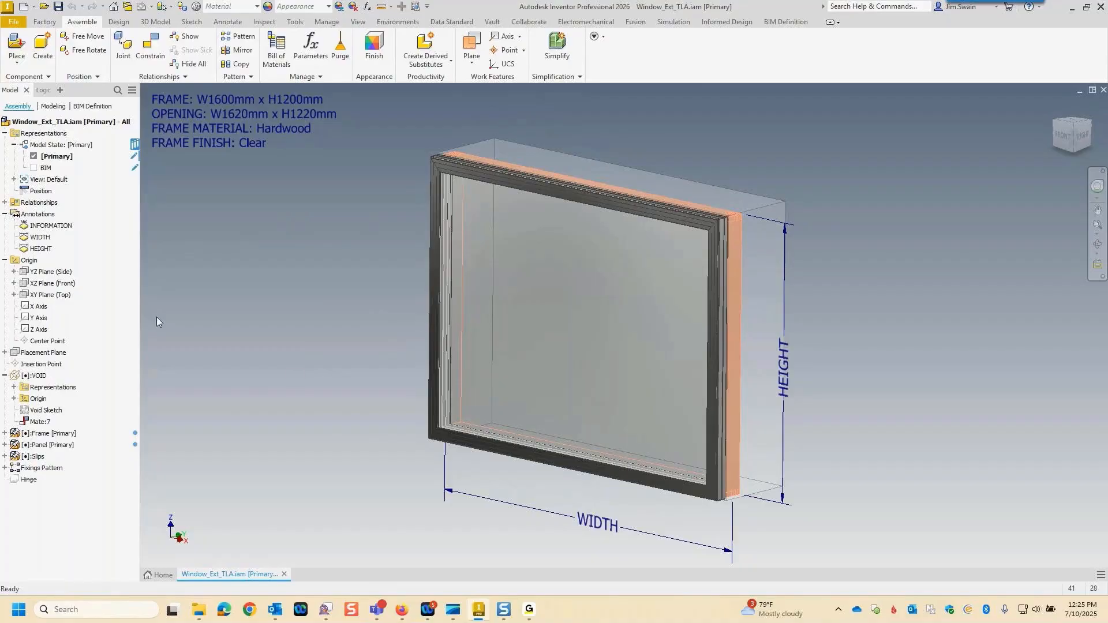
pyautogui.click(5, 214)
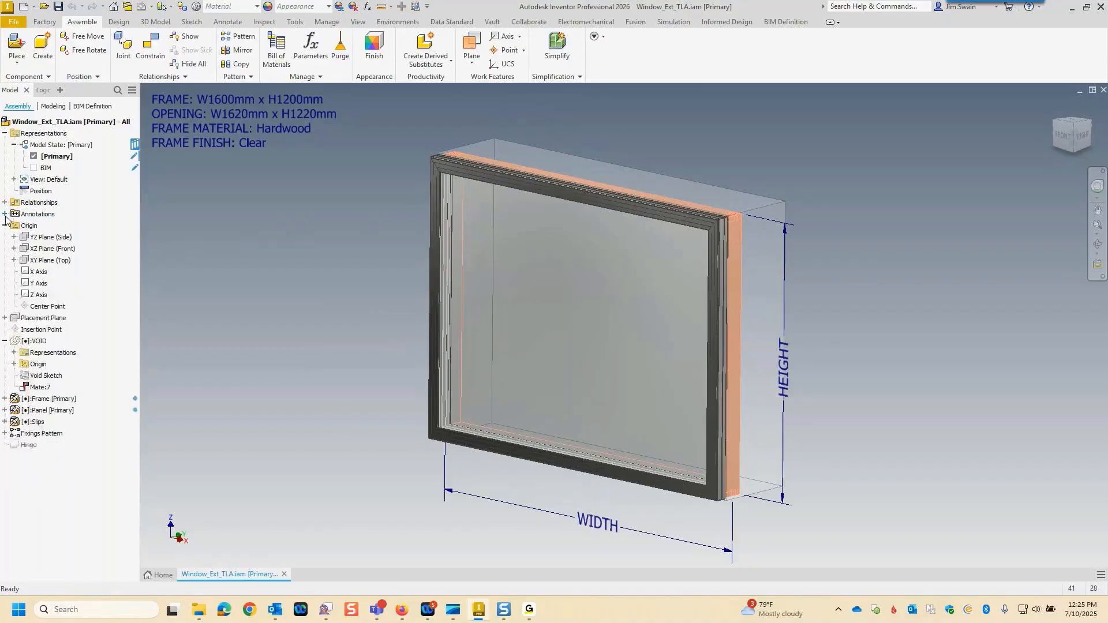
pyautogui.click(367, 9)
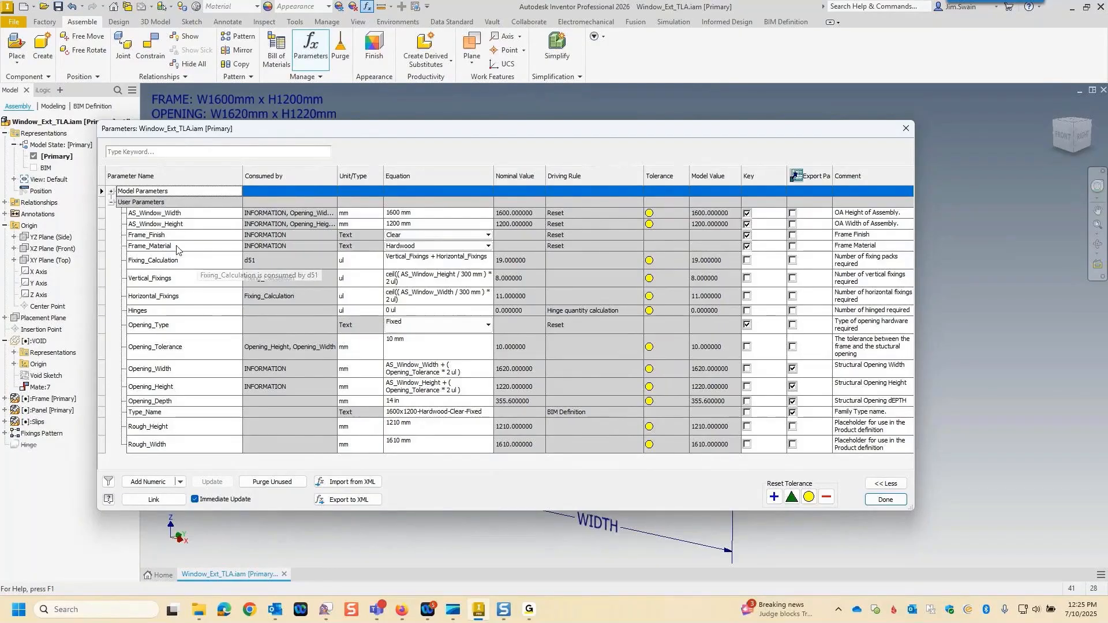
pyautogui.click(886, 500)
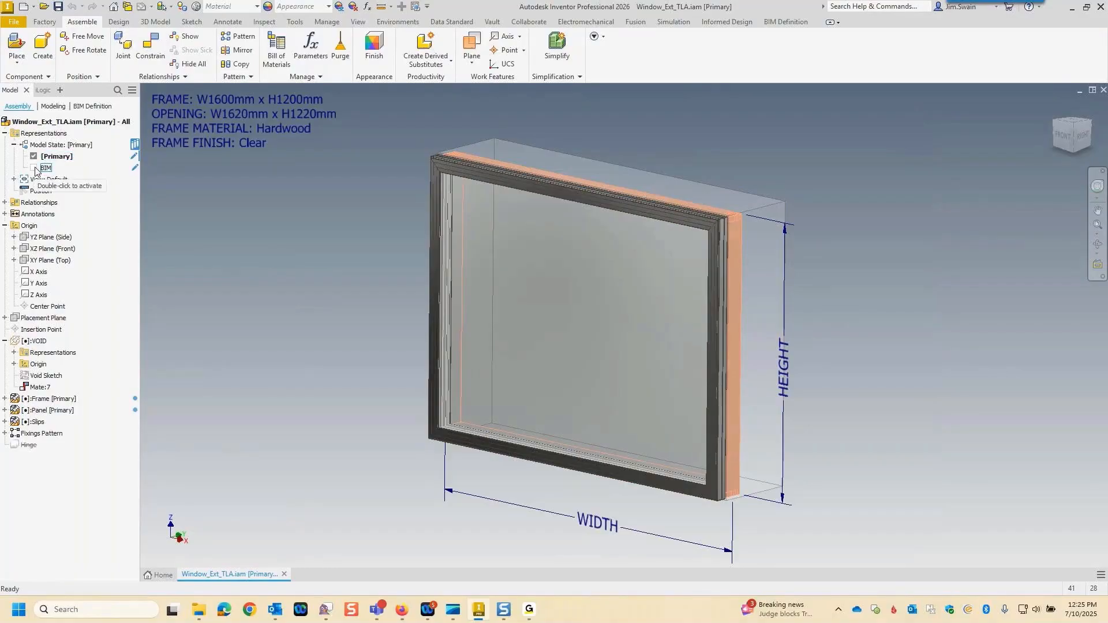
# Preview the assembly in the BIM model state, and return it to the Primary model state.
pyautogui.doubleClick(35, 168)
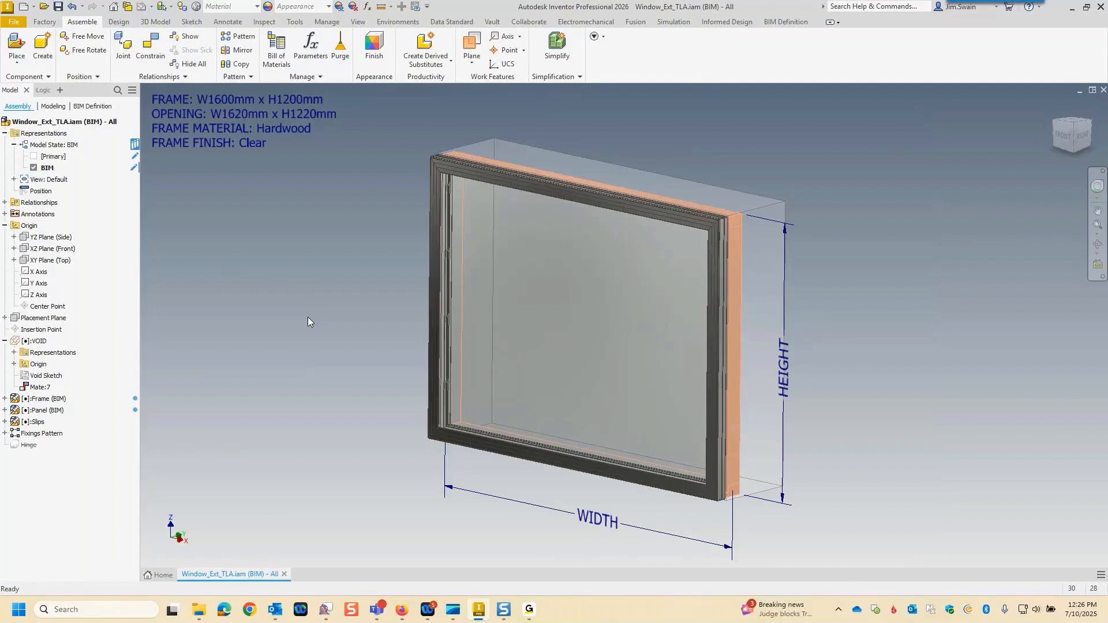
pyautogui.doubleClick(36, 157)
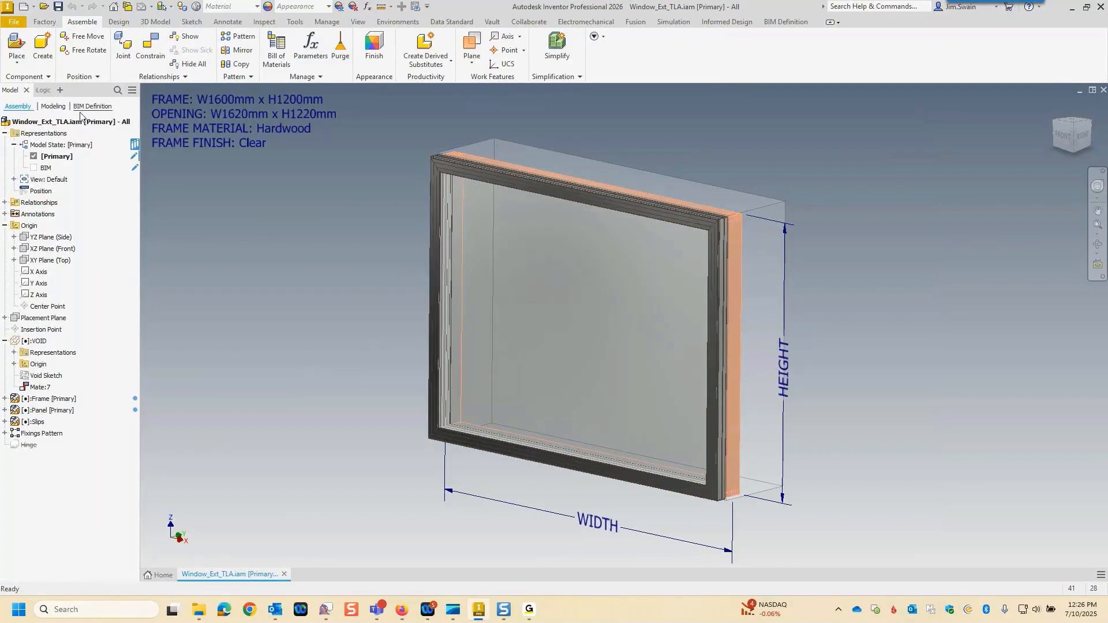
# Review the assembly's iLogic rules and its BIM definition, including the void body and placement plane.
pyautogui.click(44, 90)
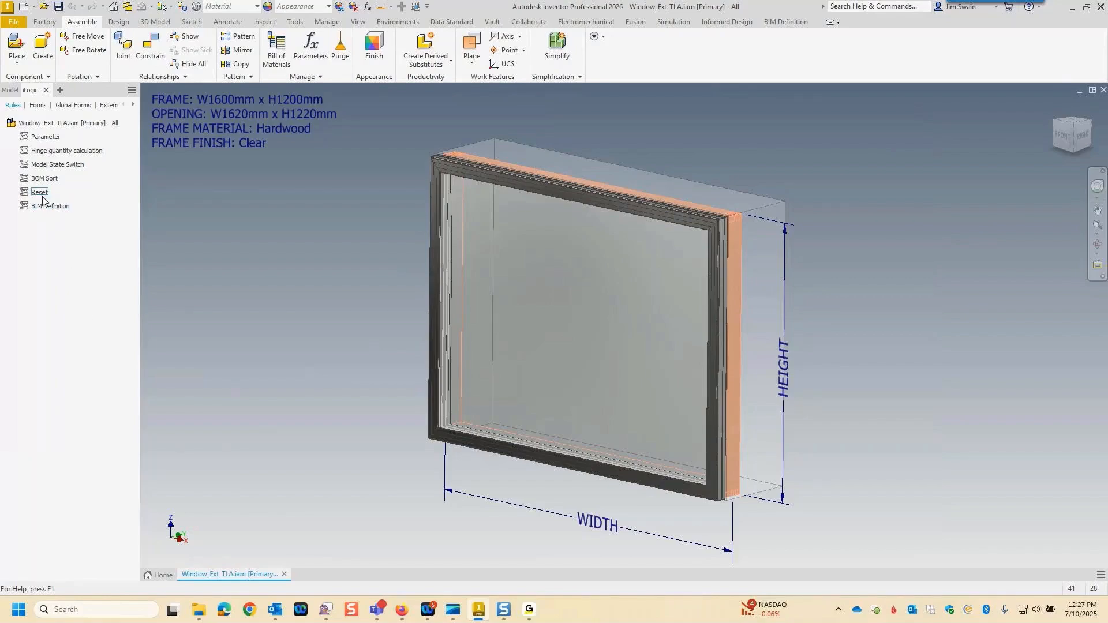
pyautogui.click(42, 152)
pyautogui.click(51, 206)
pyautogui.click(773, 23)
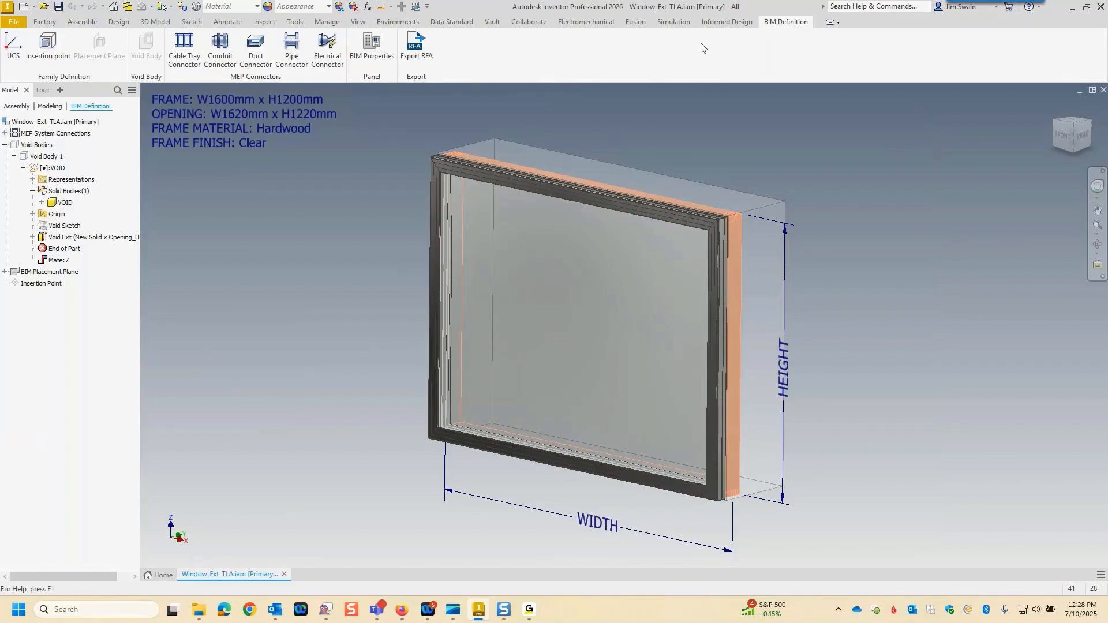
# Open the existing Window_Ext_JS product definition of Informed Design for editing.
pyautogui.click(726, 22)
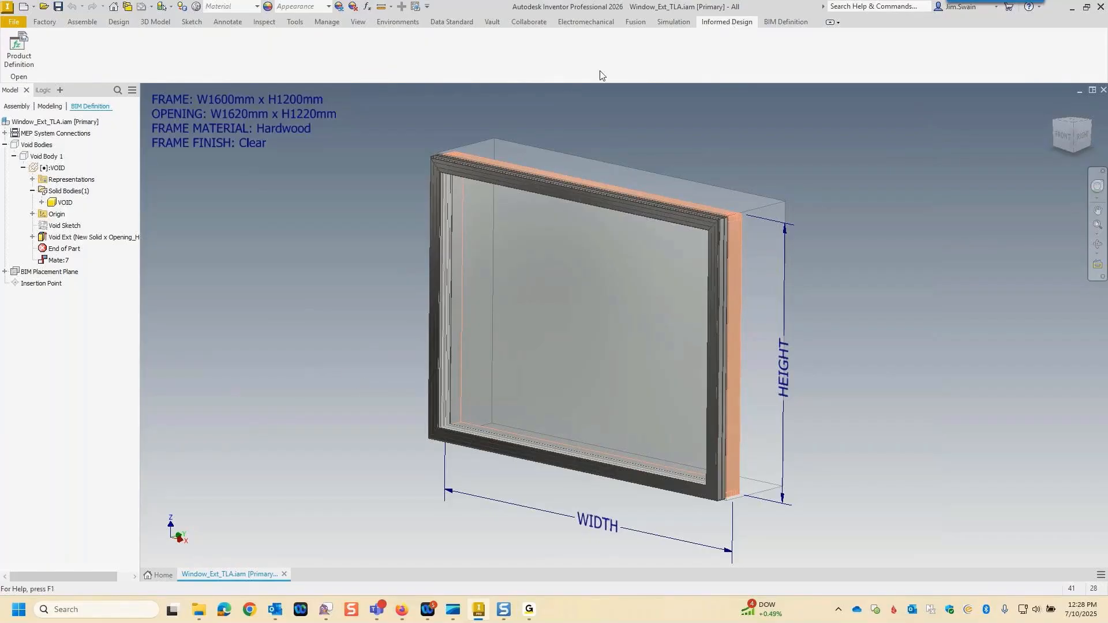
pyautogui.click(19, 49)
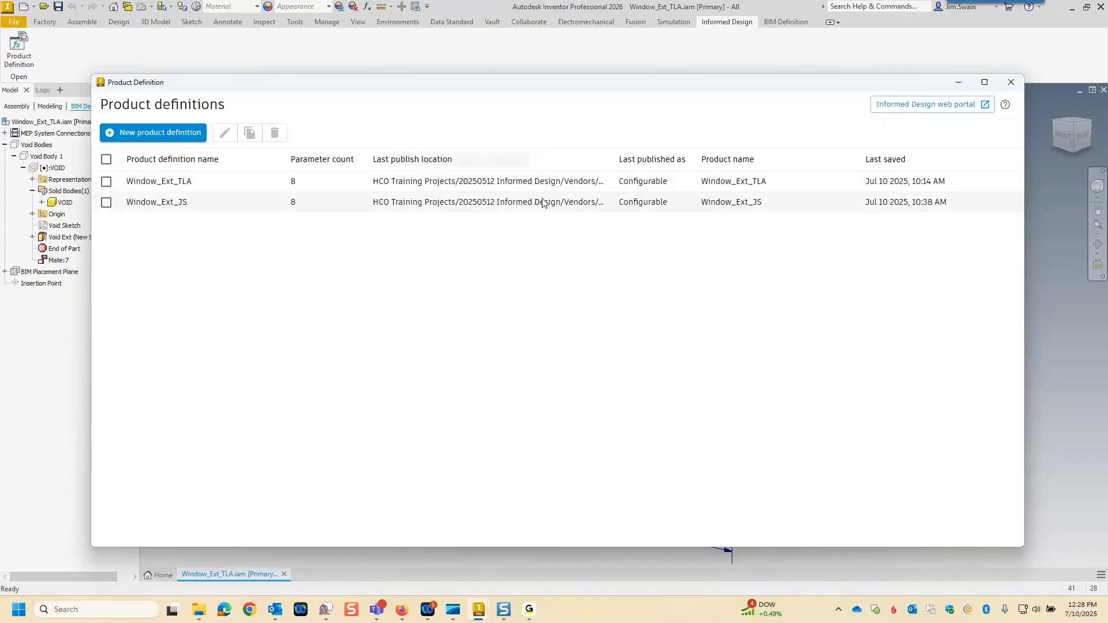
pyautogui.click(106, 202)
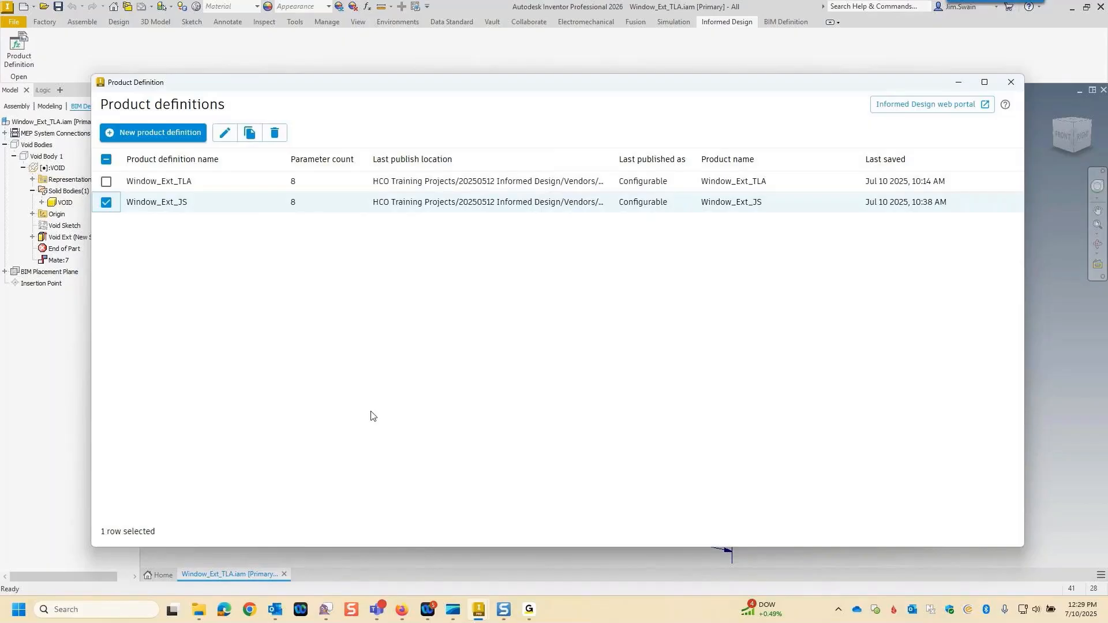
pyautogui.click(227, 135)
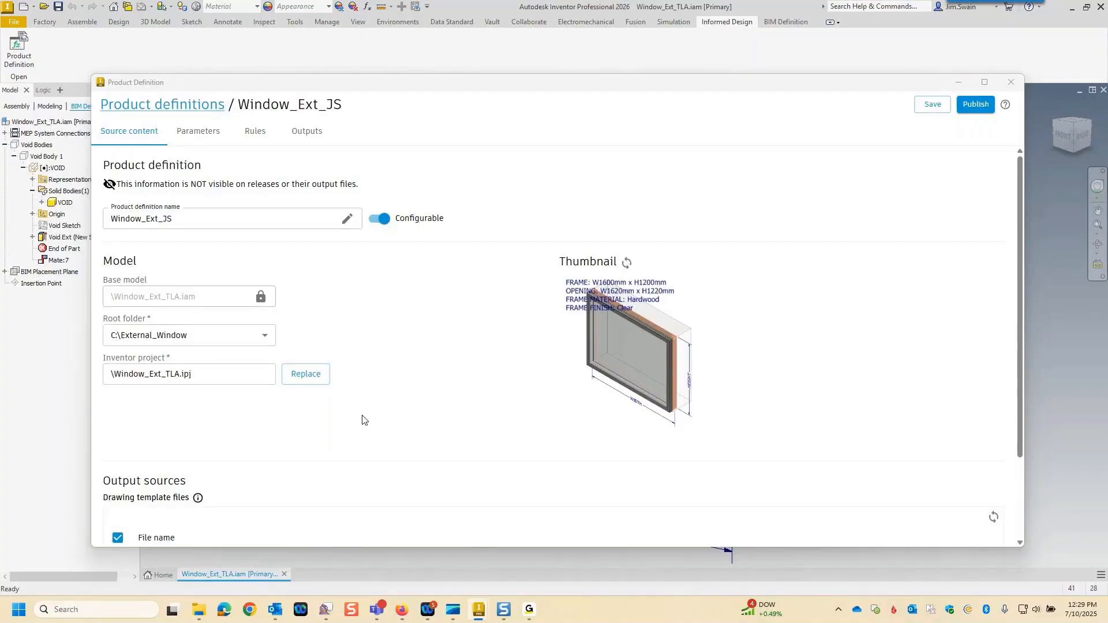
# Examine the product definition's source content, drawing template, adopted parameters and parameter filter options.
pyautogui.scroll(-2, 362, 417)
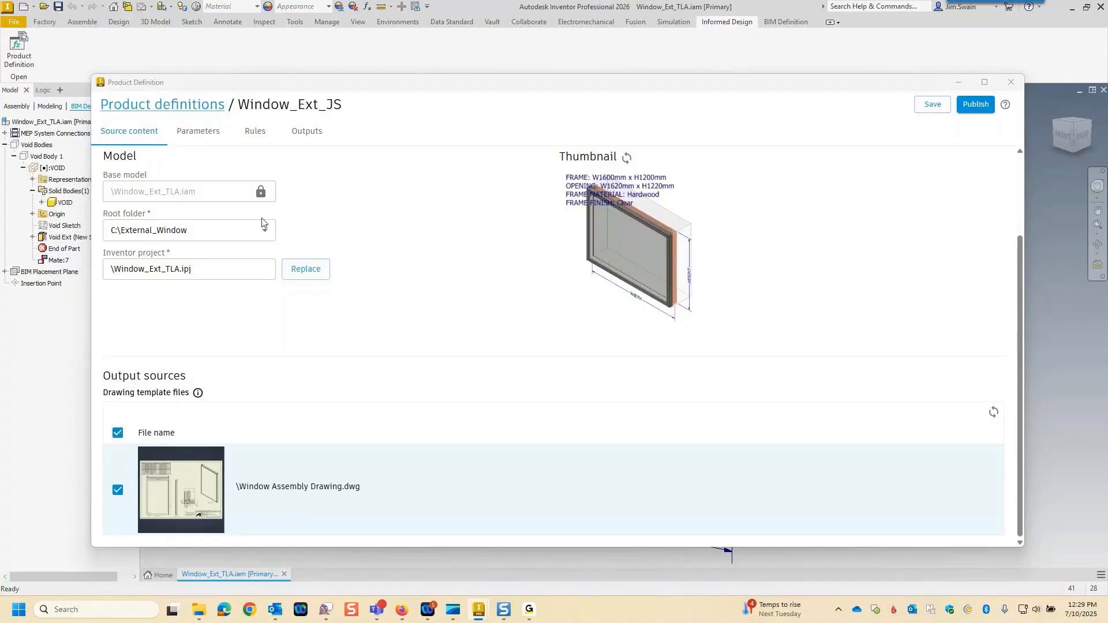
pyautogui.click(202, 137)
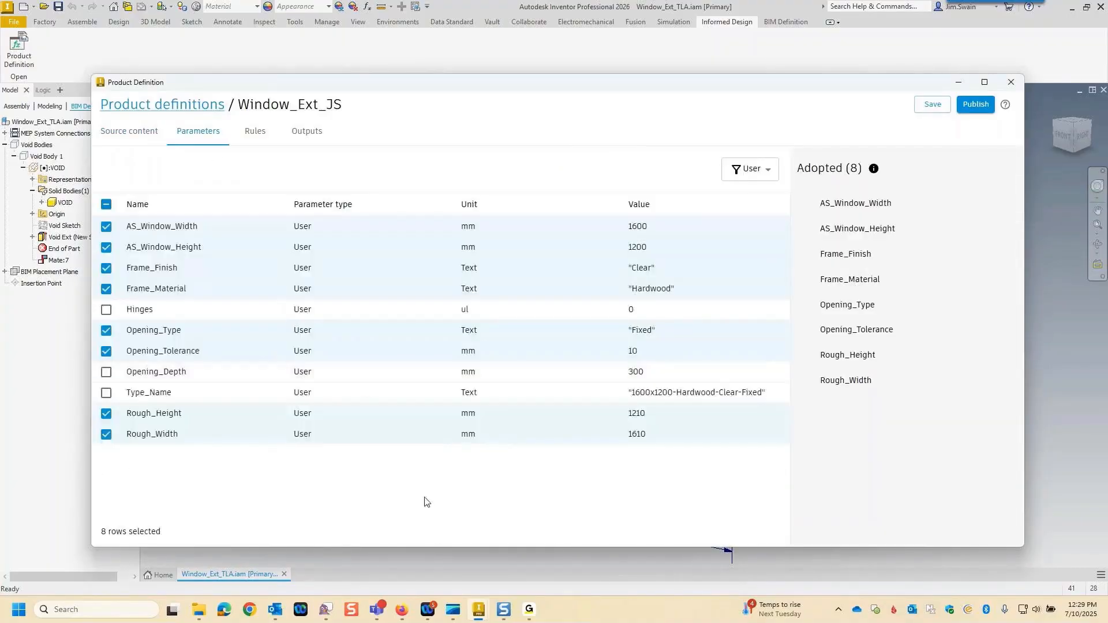
pyautogui.click(772, 174)
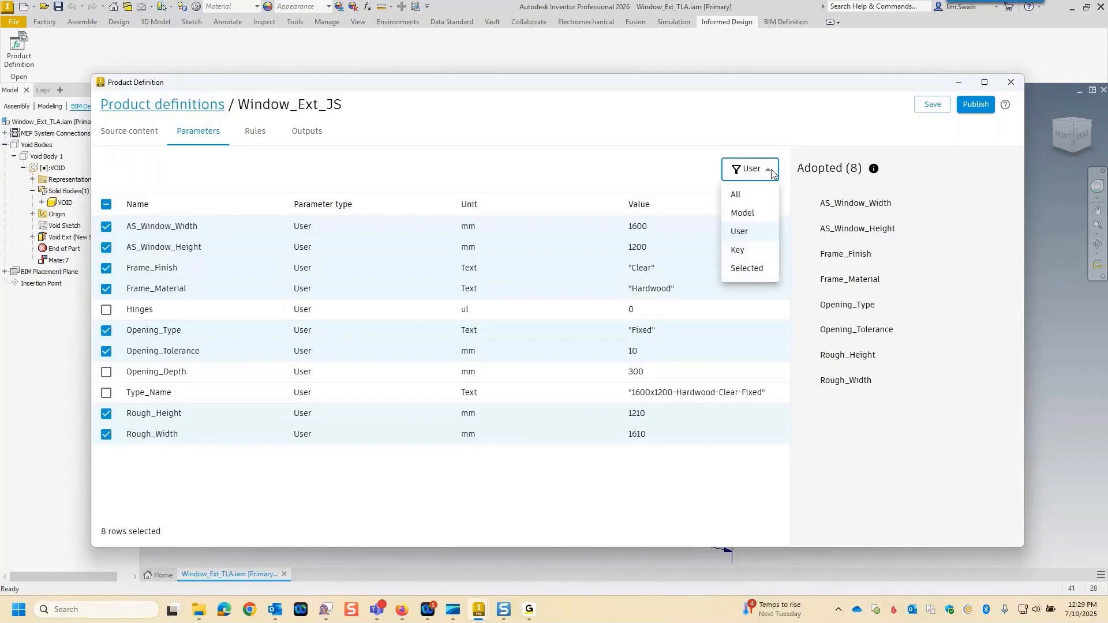
pyautogui.click(772, 174)
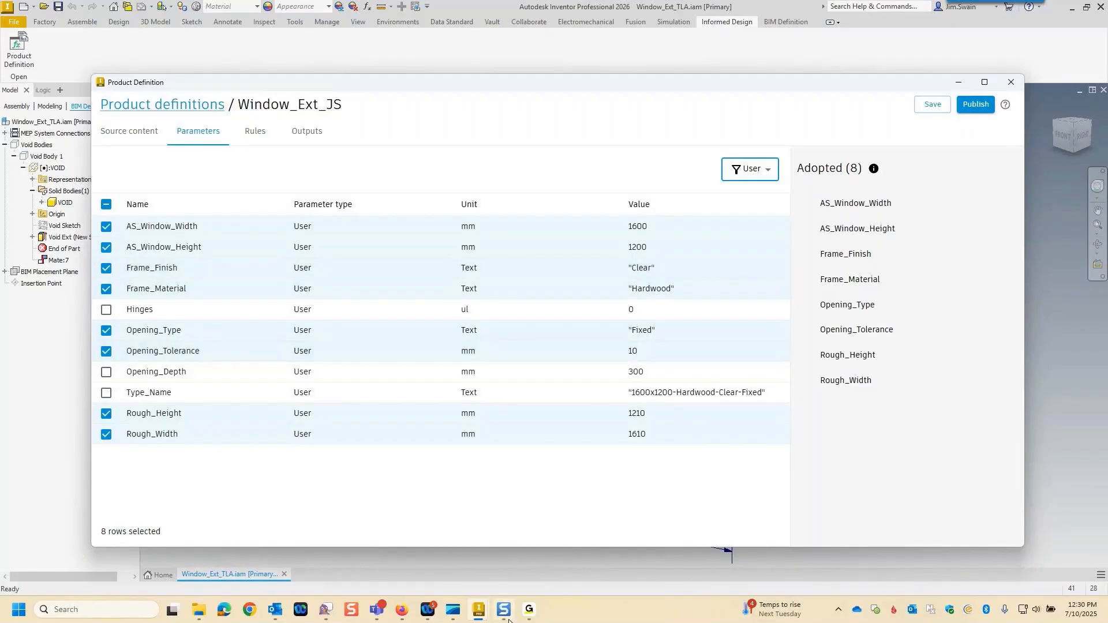
# Examine the WINDOW form layout, the input rules and the available logic, loop and math blocks.
pyautogui.click(255, 132)
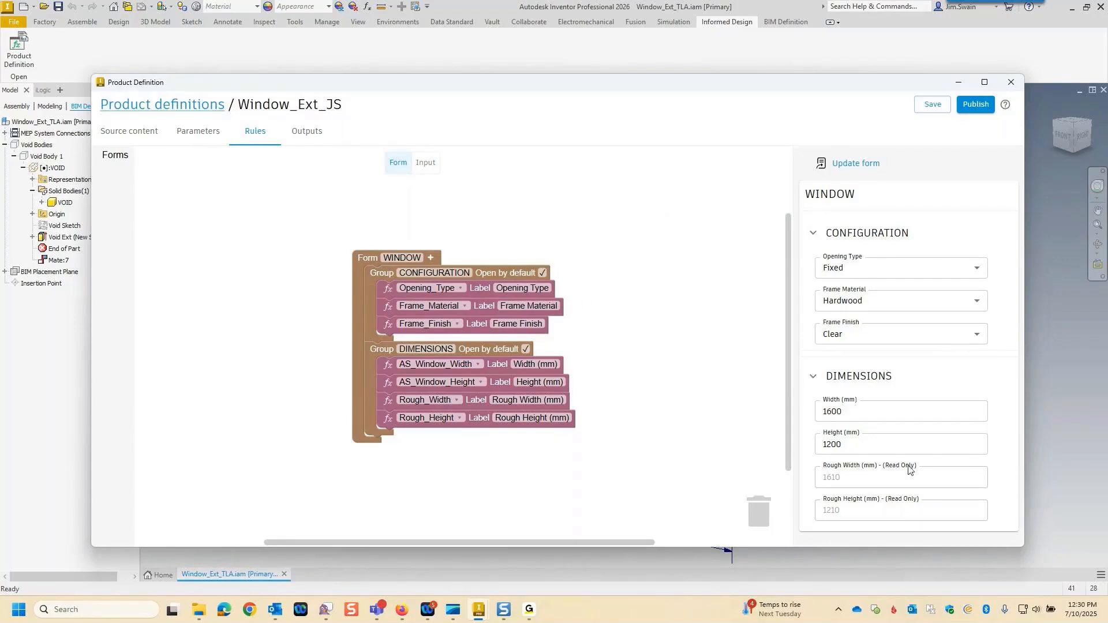
pyautogui.click(427, 164)
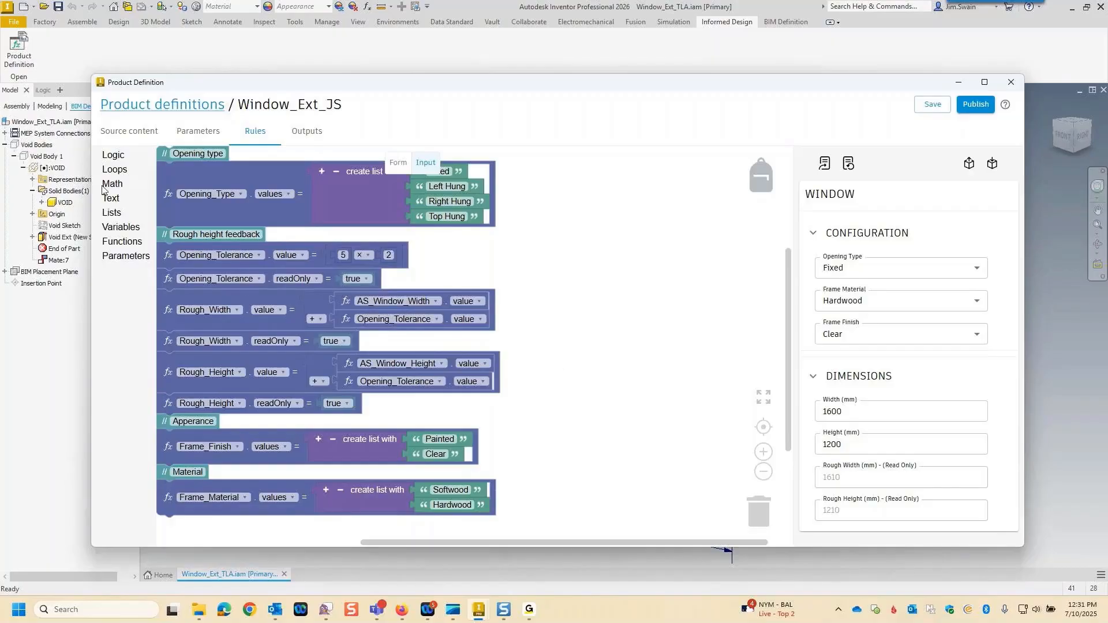
pyautogui.click(113, 156)
pyautogui.click(114, 171)
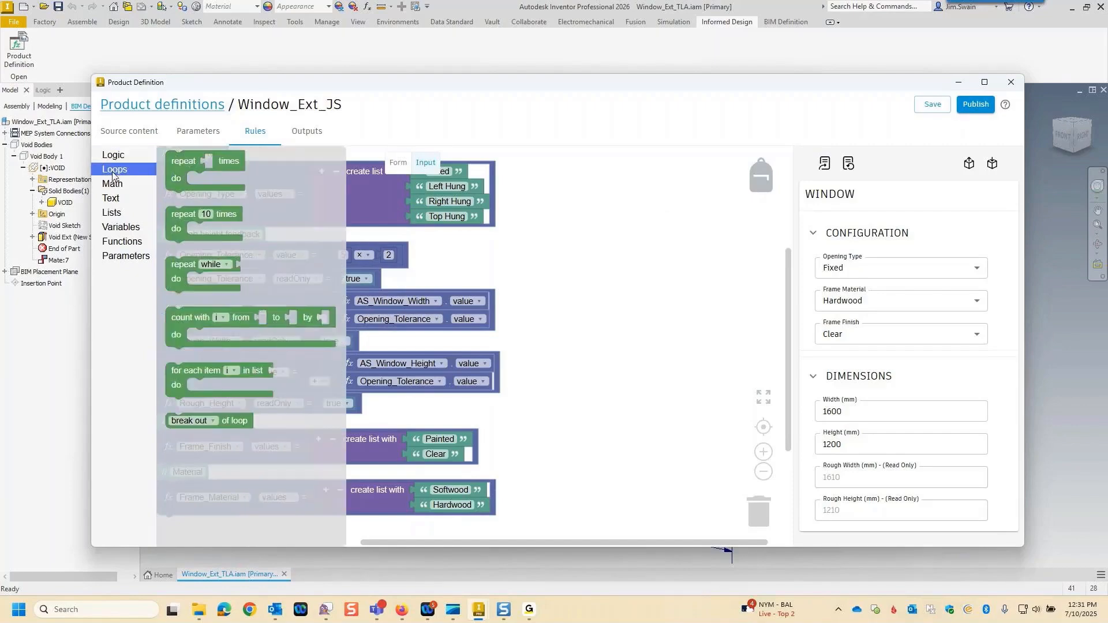
pyautogui.click(113, 184)
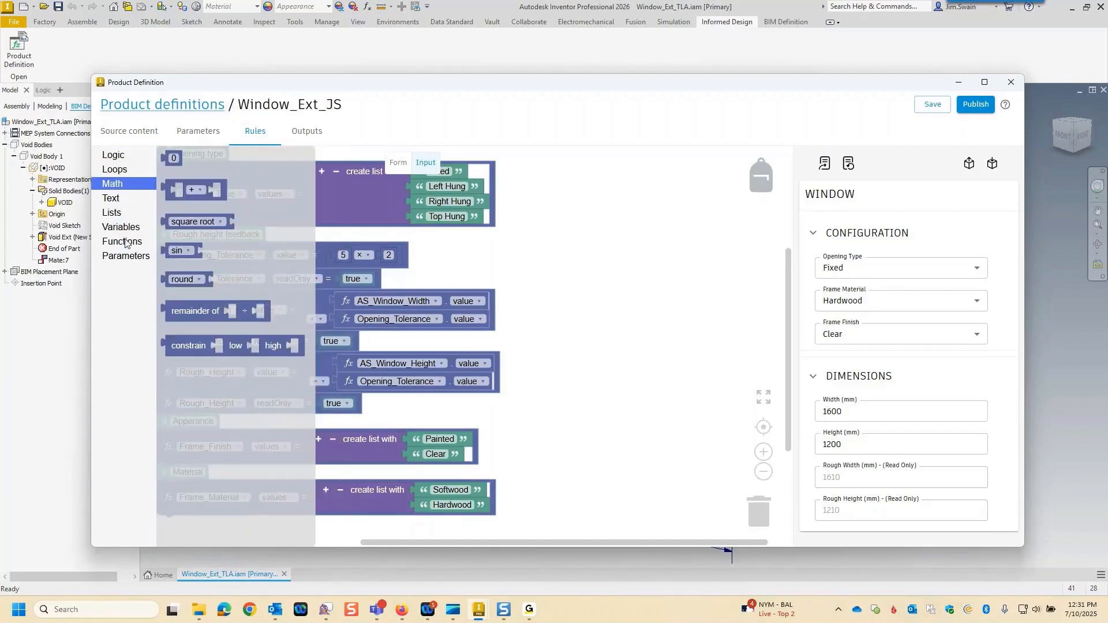
pyautogui.click(121, 352)
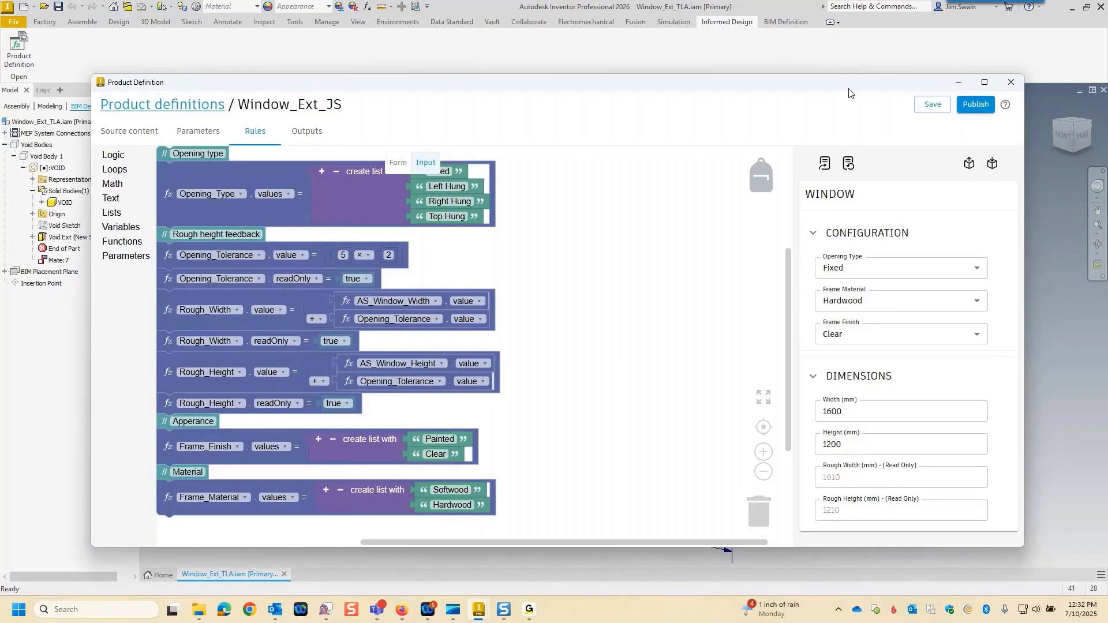
pyautogui.moveTo(848, 83)
pyautogui.mouseDown()
pyautogui.moveTo(863, 300)
pyautogui.moveTo(866, 69)
pyautogui.mouseUp()
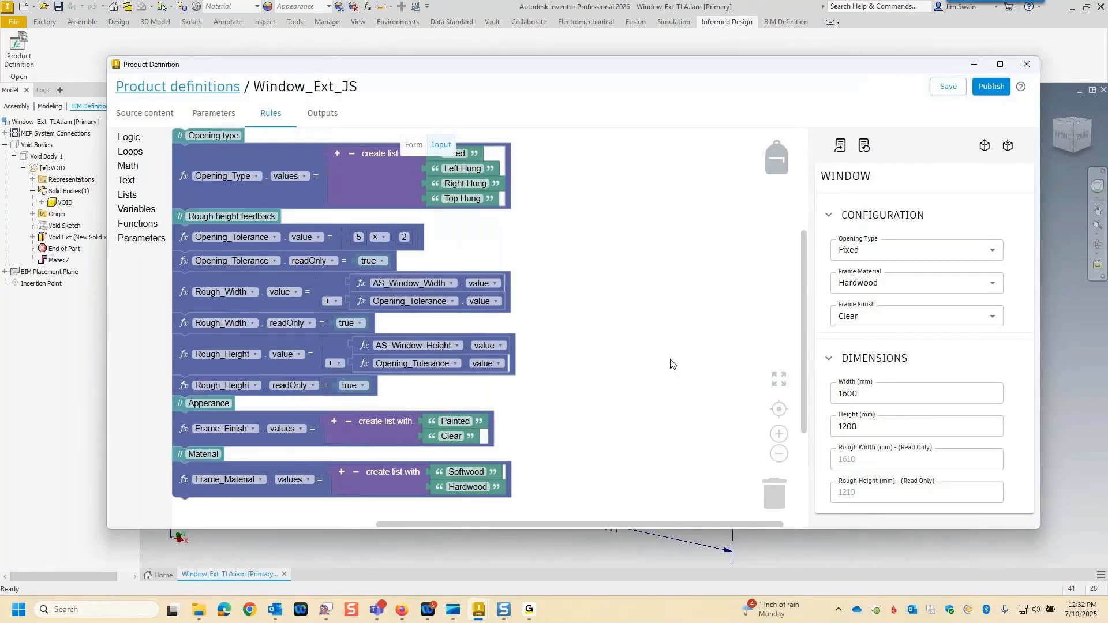
# Make the Revit family output unavailable for the [Primary] model state and the bill of materials output unavailable for BIM.
pyautogui.click(323, 114)
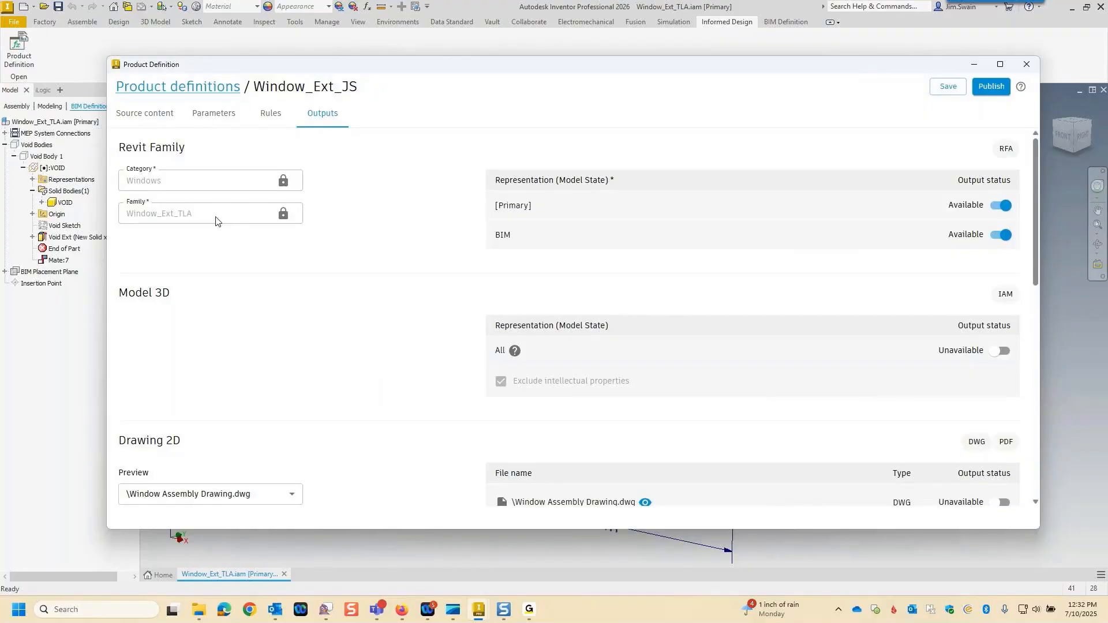
pyautogui.click(996, 211)
pyautogui.scroll(-1, 424, 364)
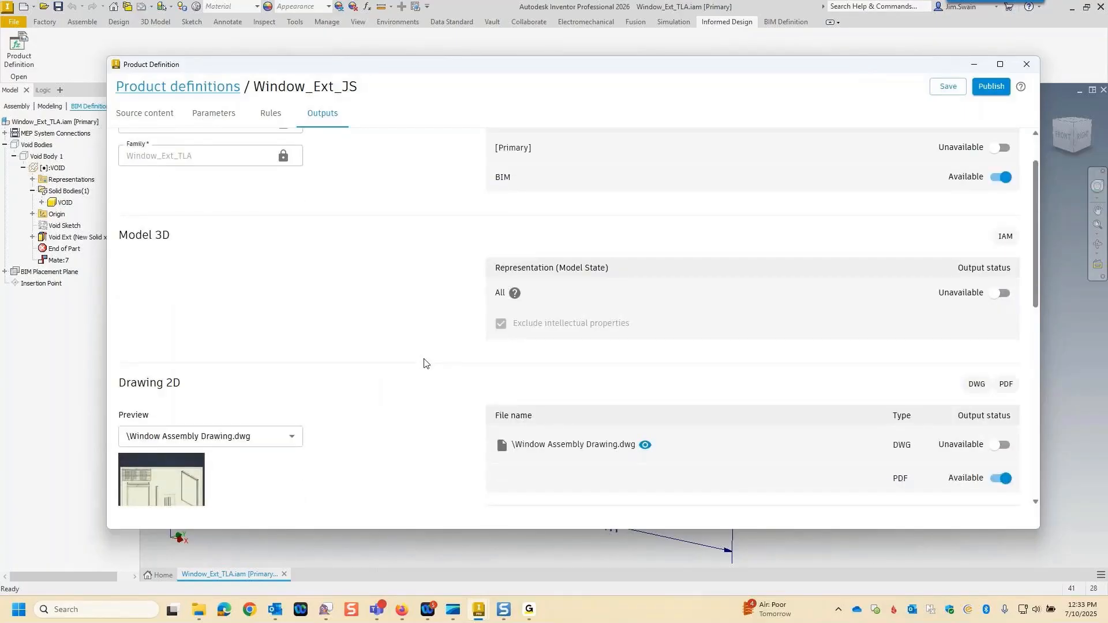
pyautogui.scroll(-1, 420, 435)
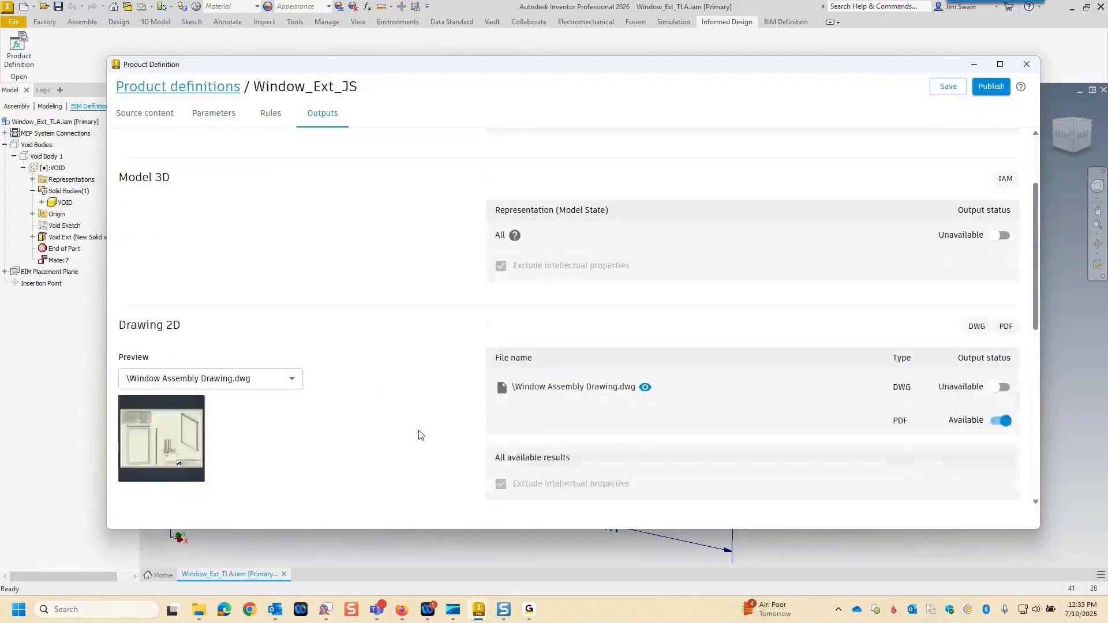
pyautogui.scroll(-1, 420, 434)
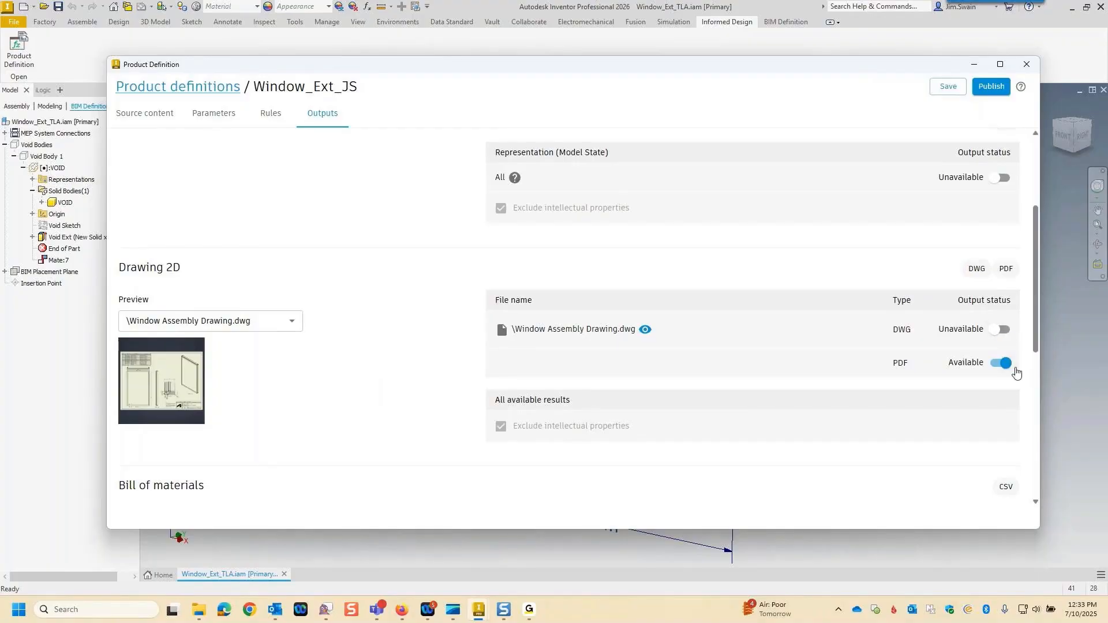
pyautogui.scroll(-2, 417, 411)
pyautogui.scroll(-2, 416, 409)
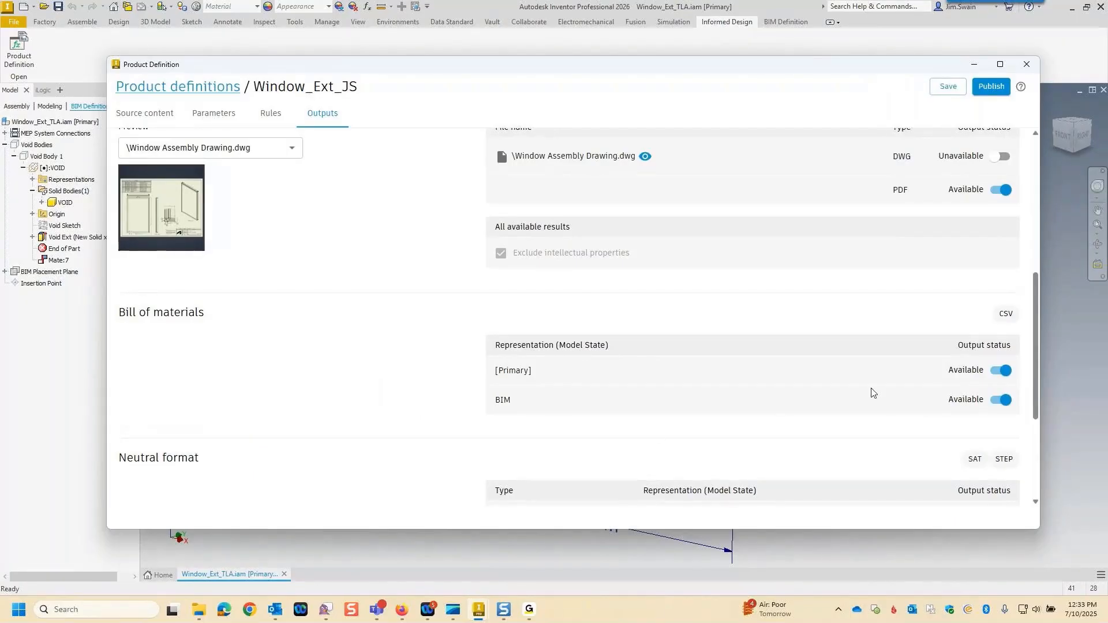
pyautogui.click(1001, 399)
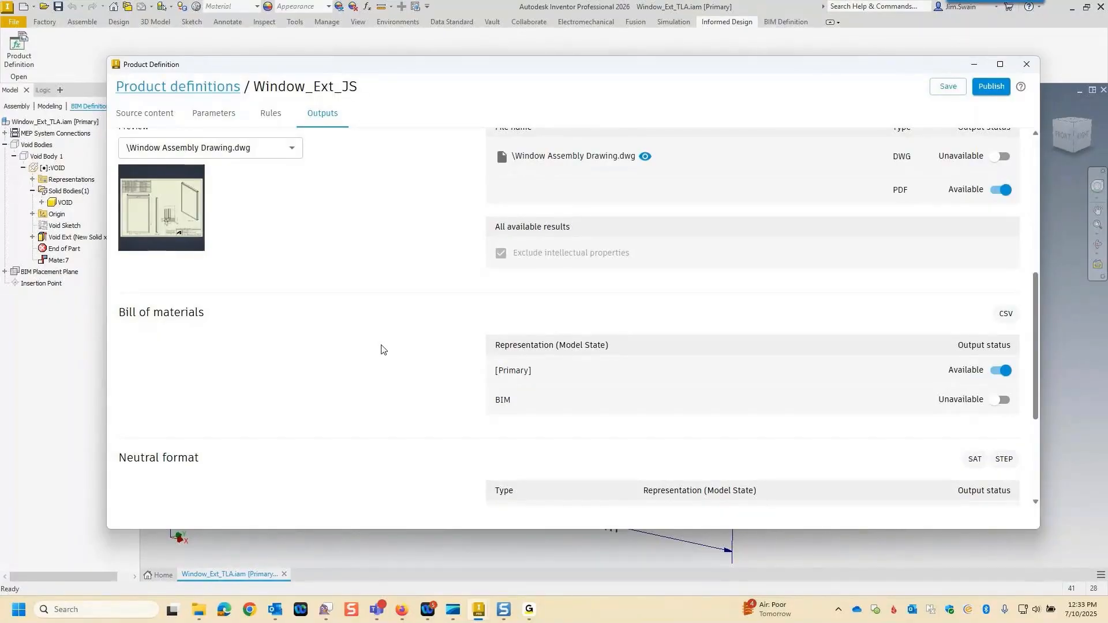
pyautogui.scroll(-3, 381, 349)
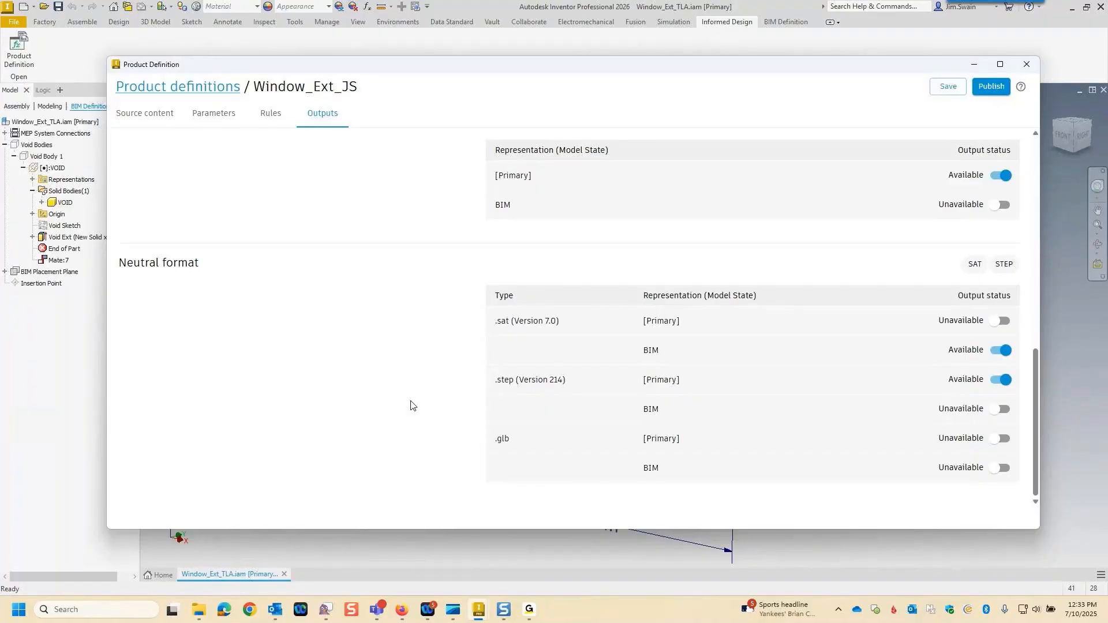
# Try to publish the Window_Ext_JS product definition, and return to editing it.
pyautogui.scroll(8, 421, 382)
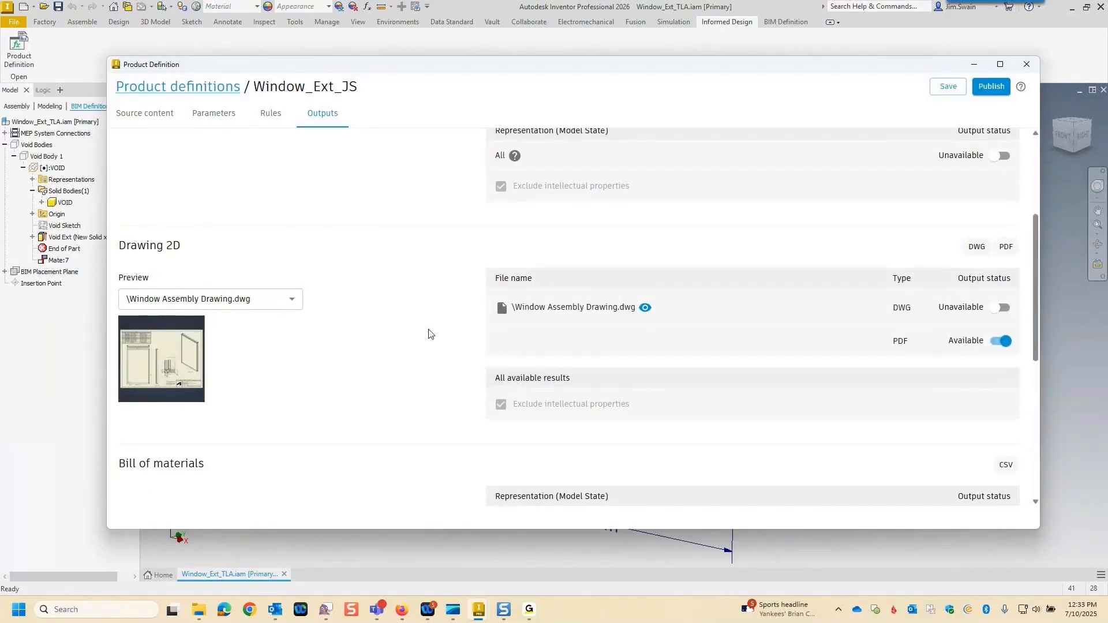
pyautogui.scroll(3, 454, 210)
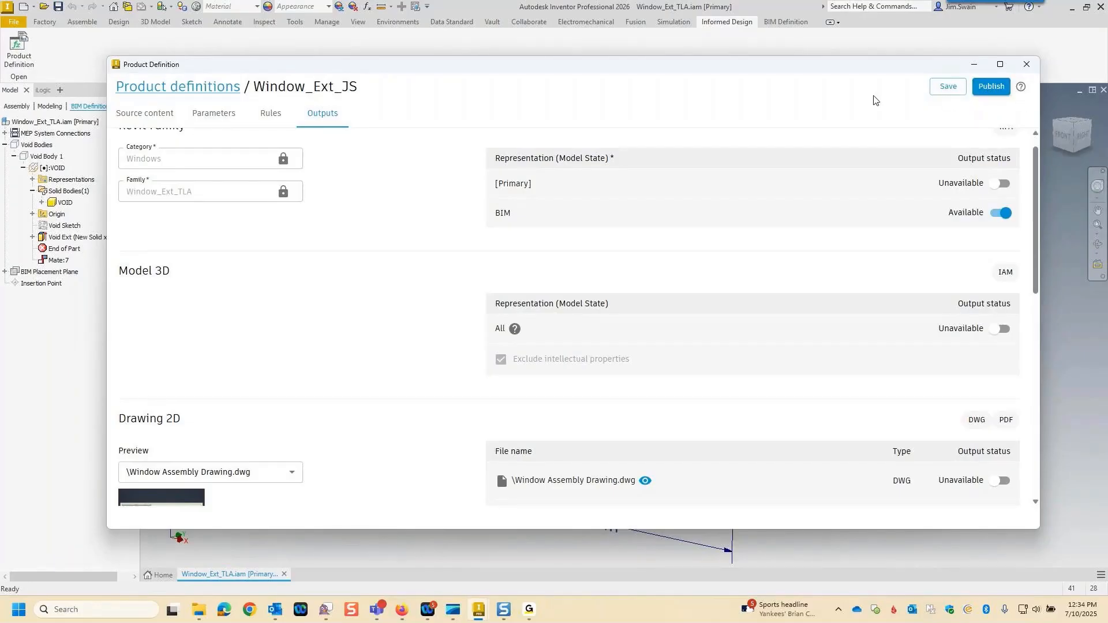
pyautogui.click(990, 86)
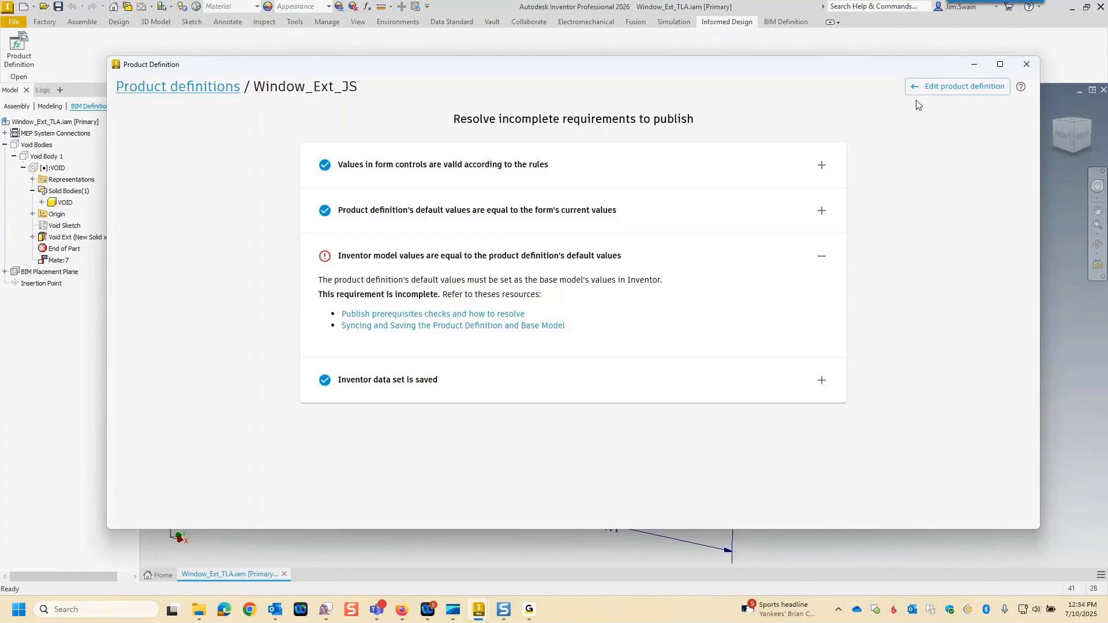
pyautogui.click(930, 94)
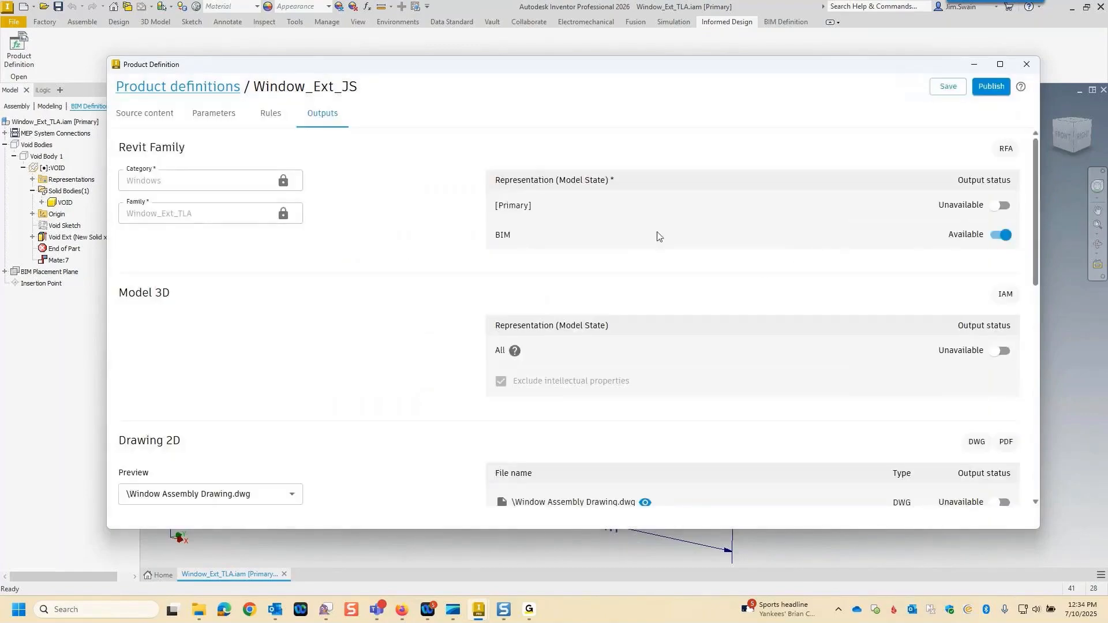
# Update the Inventor model from the rules form's values, try publishing again, and return to editing the product definition.
pyautogui.click(271, 113)
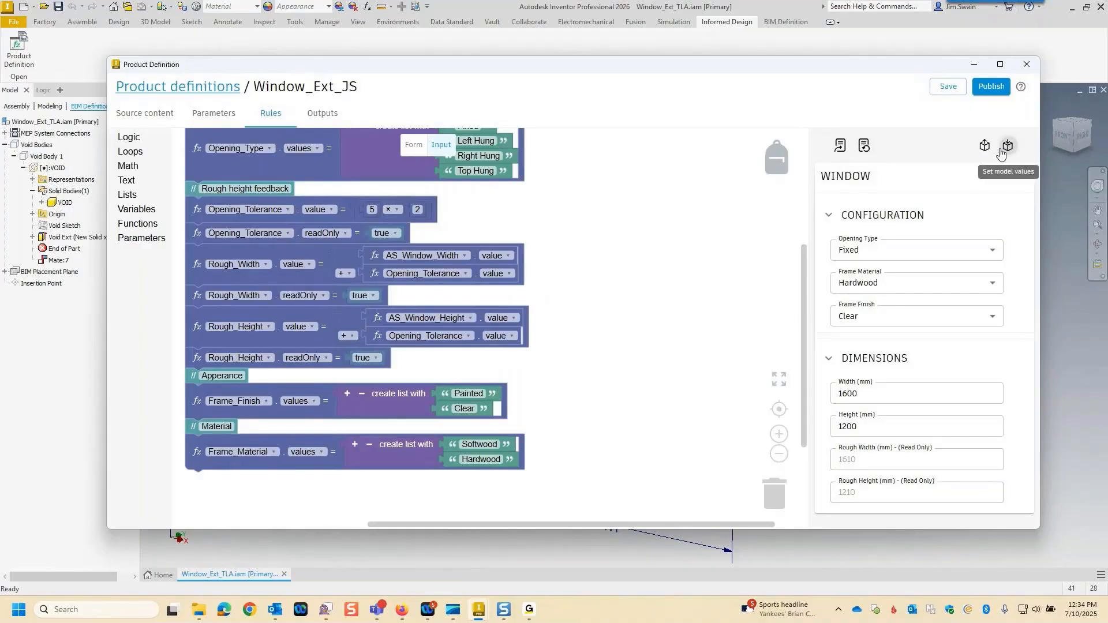
pyautogui.click(984, 85)
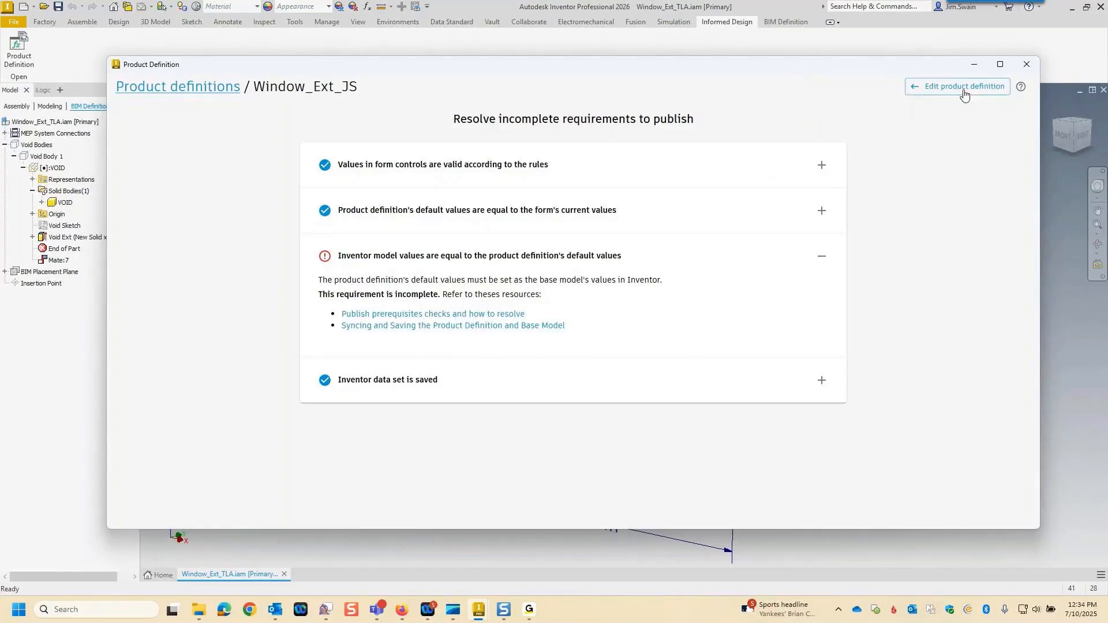
pyautogui.click(946, 88)
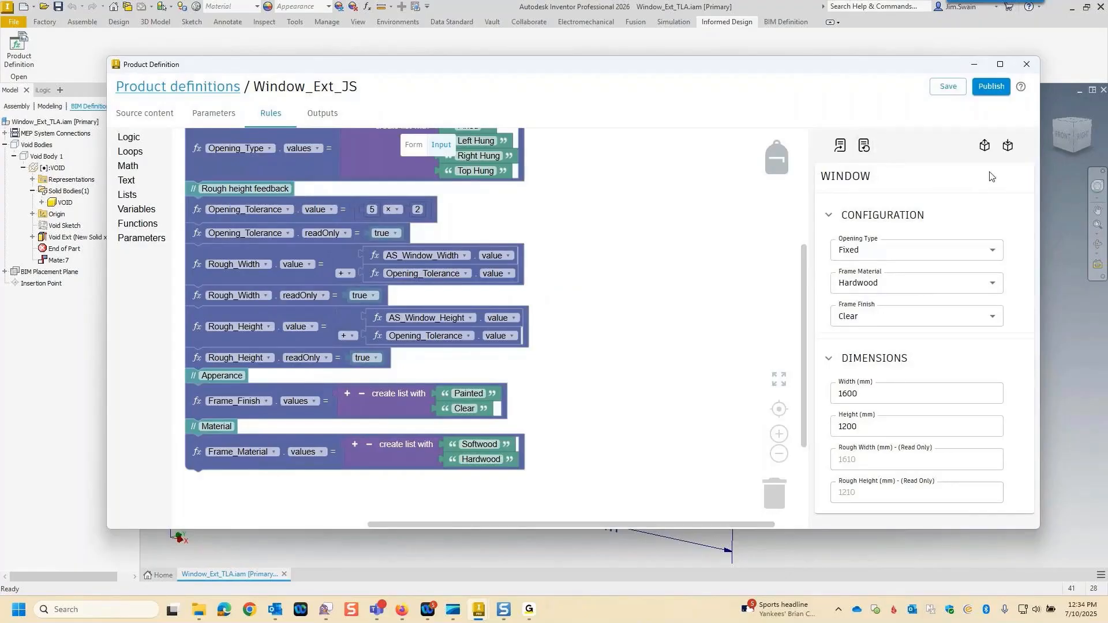
# Synchronise the Inventor model and the rules form values, retry publishing Window_Ext_JS, and return to the definition's source content.
pyautogui.click(1007, 148)
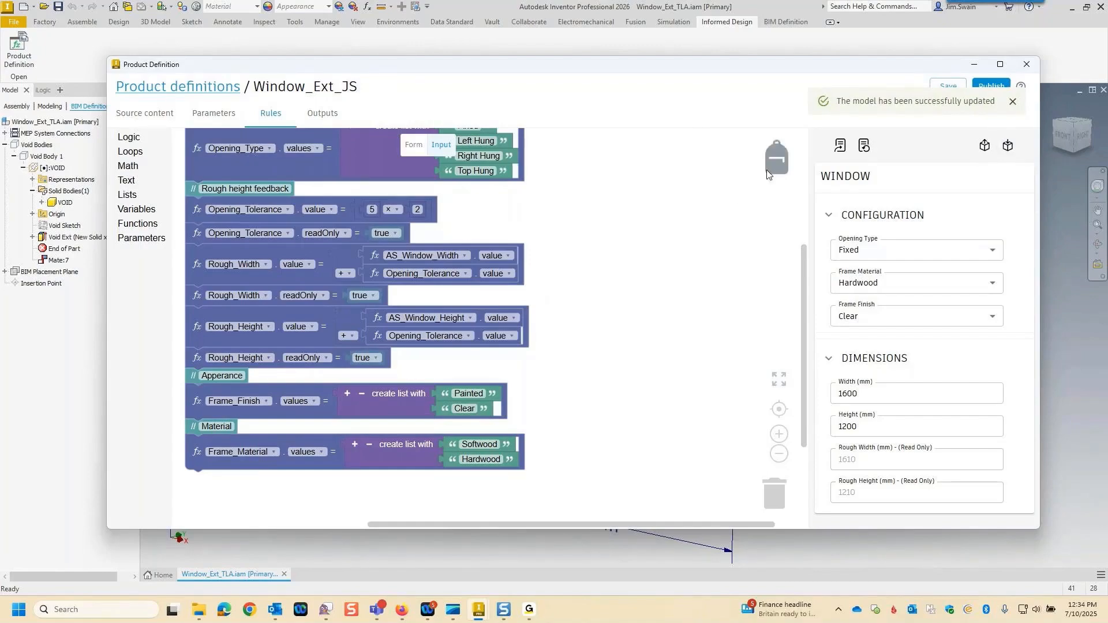
pyautogui.click(841, 148)
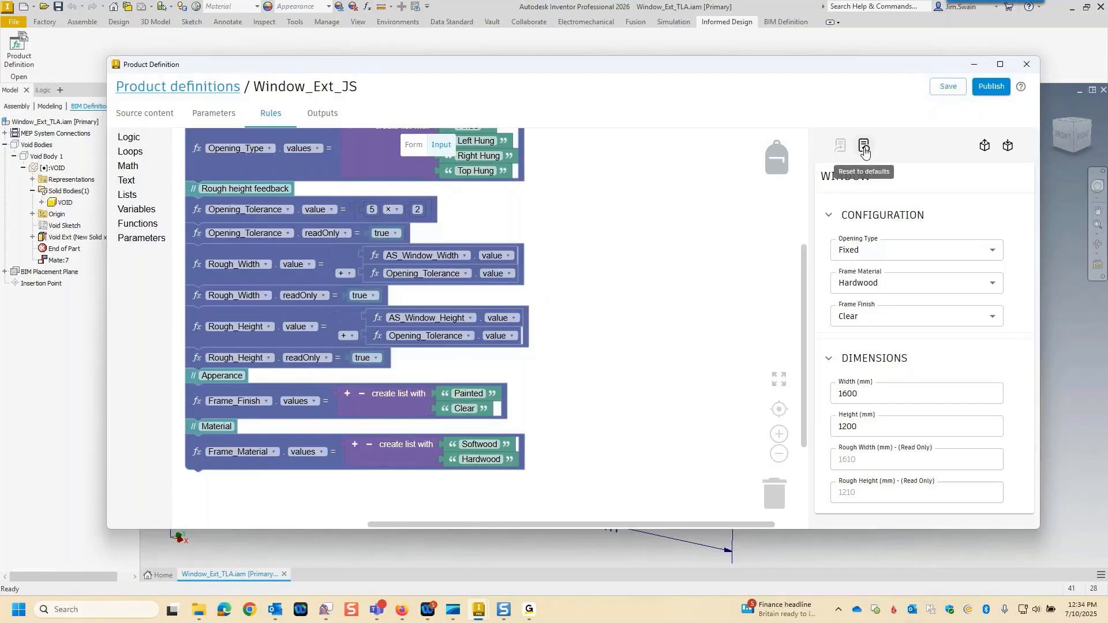
pyautogui.click(1010, 150)
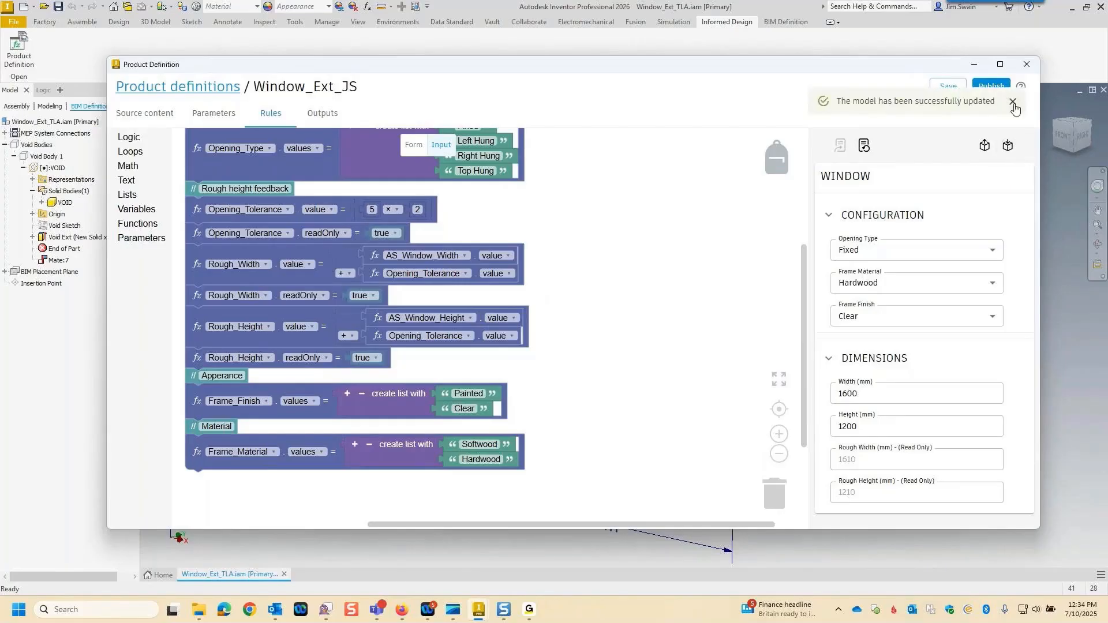
pyautogui.click(989, 87)
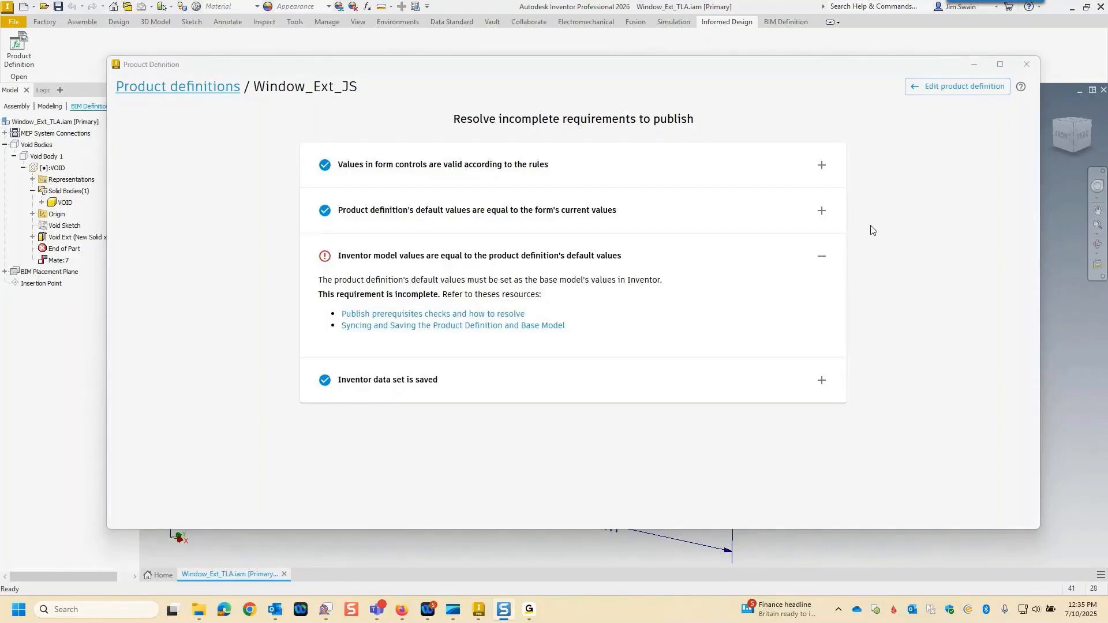
pyautogui.click(920, 90)
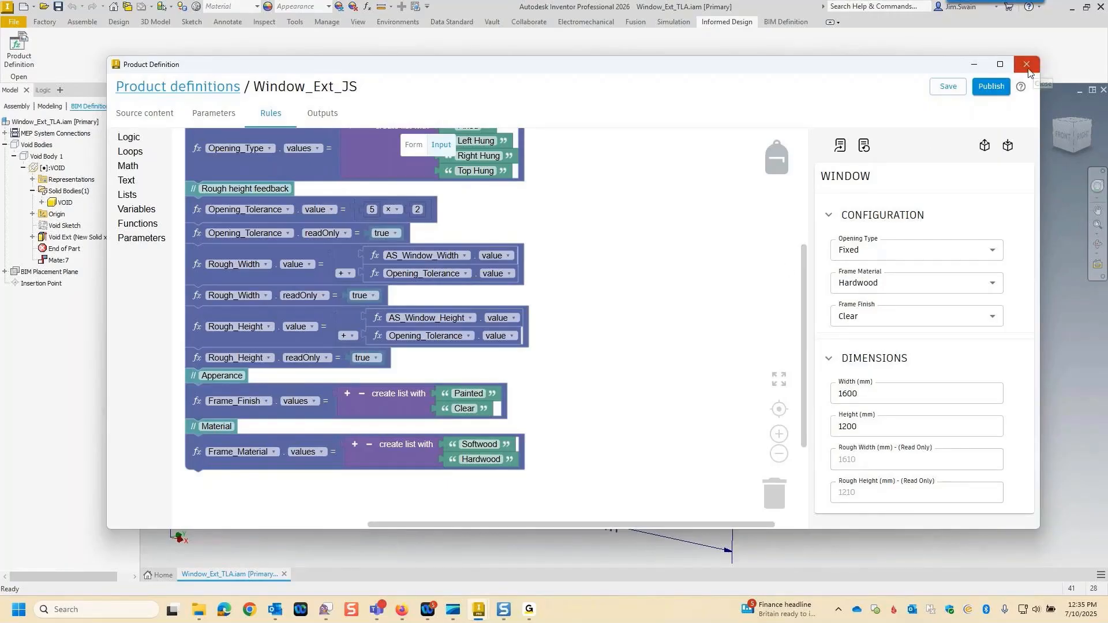
pyautogui.click(134, 116)
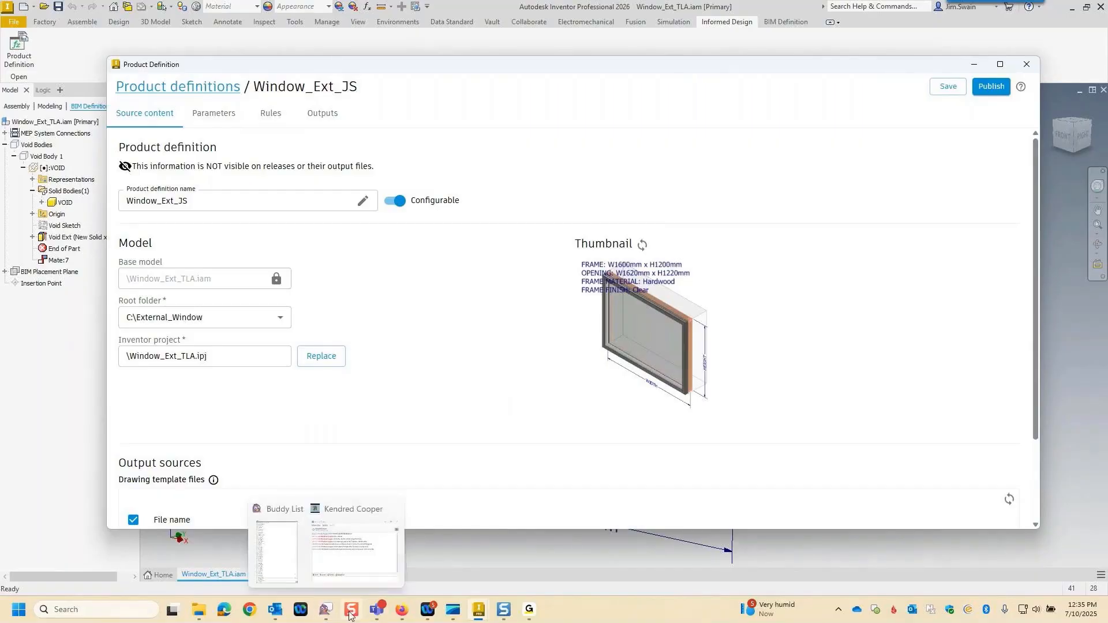
# Switch to Autodesk Docs in Firefox and check the available projects from the 20250512 Informed Design project's files.
pyautogui.moveTo(402, 612)
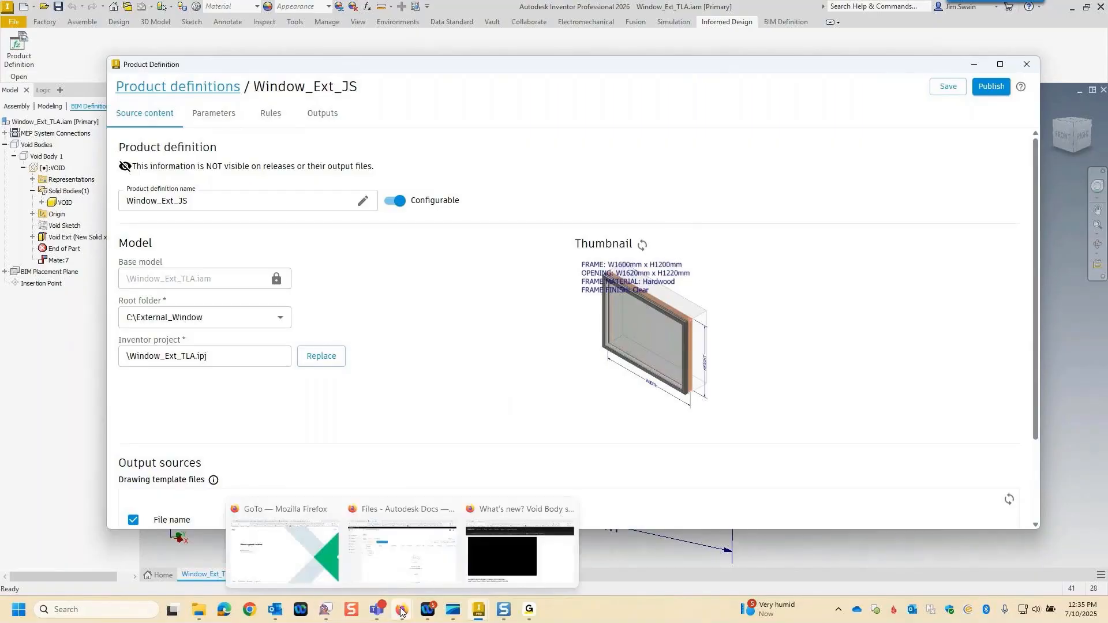
pyautogui.click(404, 569)
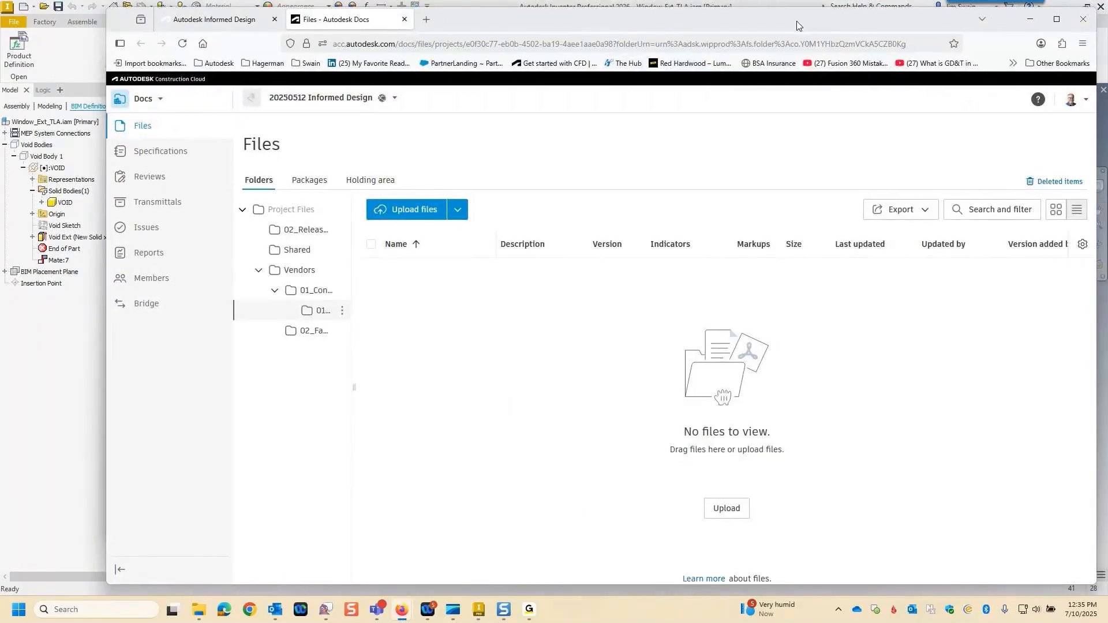
pyautogui.moveTo(797, 26); pyautogui.dragTo(736, 27)
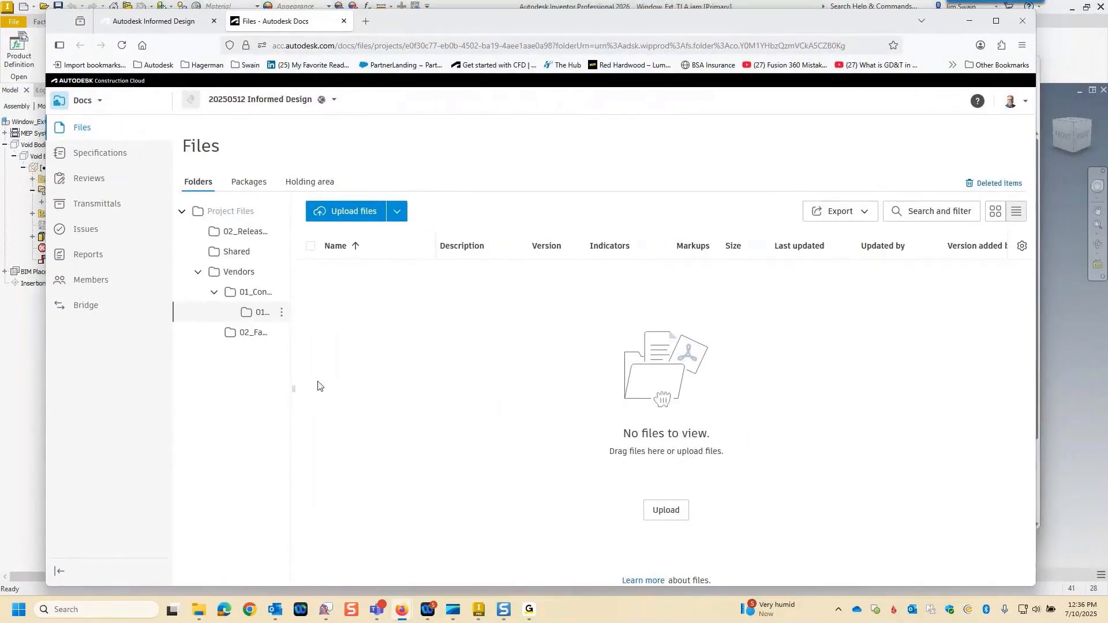
pyautogui.click(310, 109)
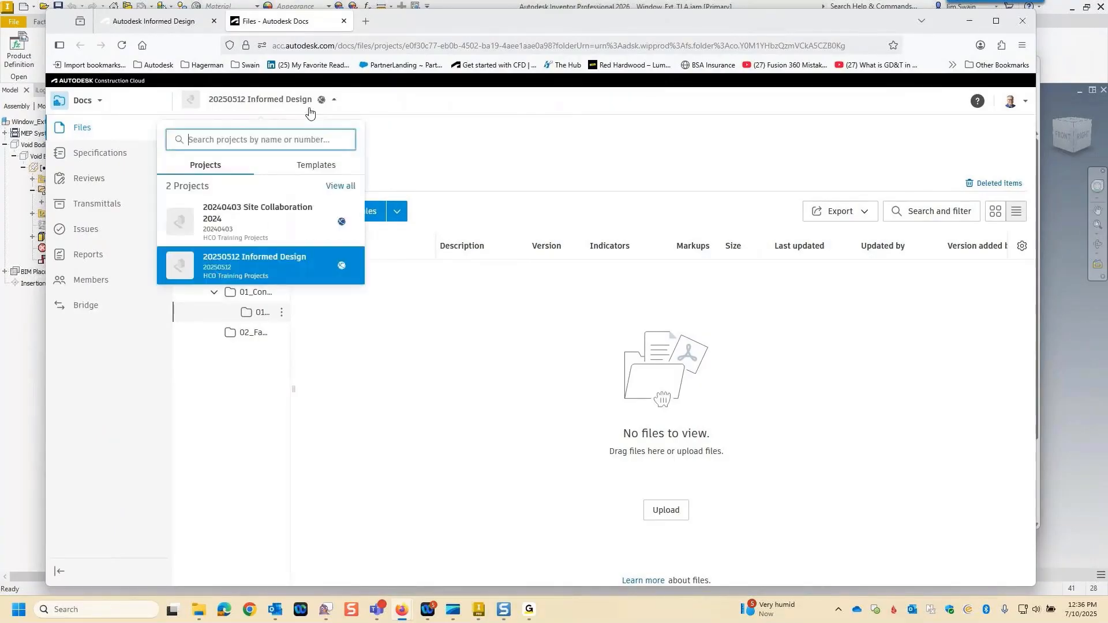
pyautogui.click(310, 111)
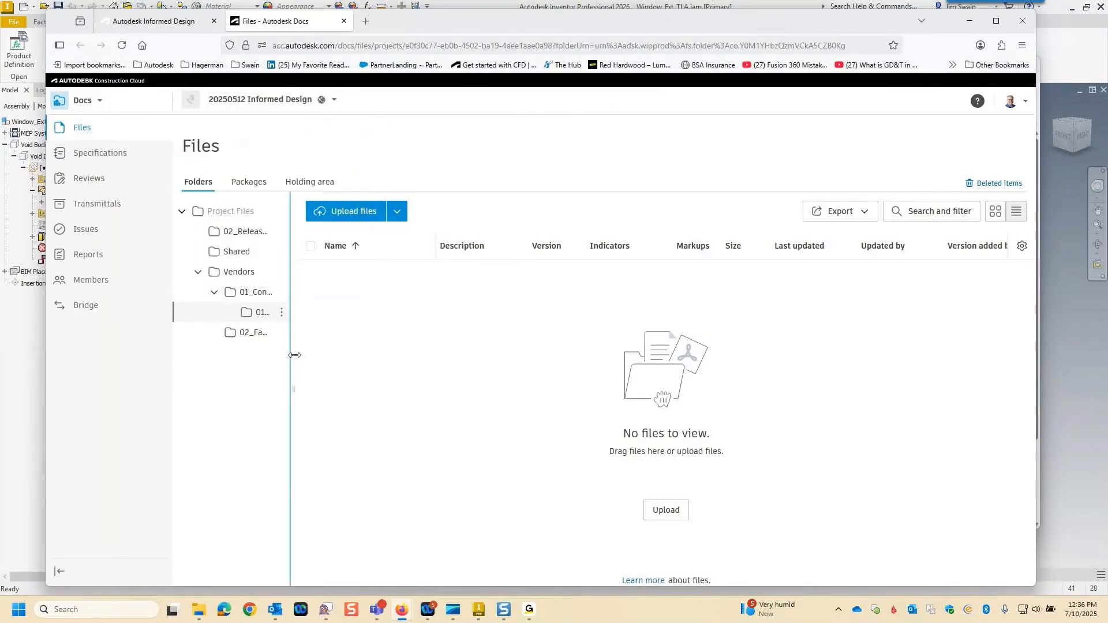